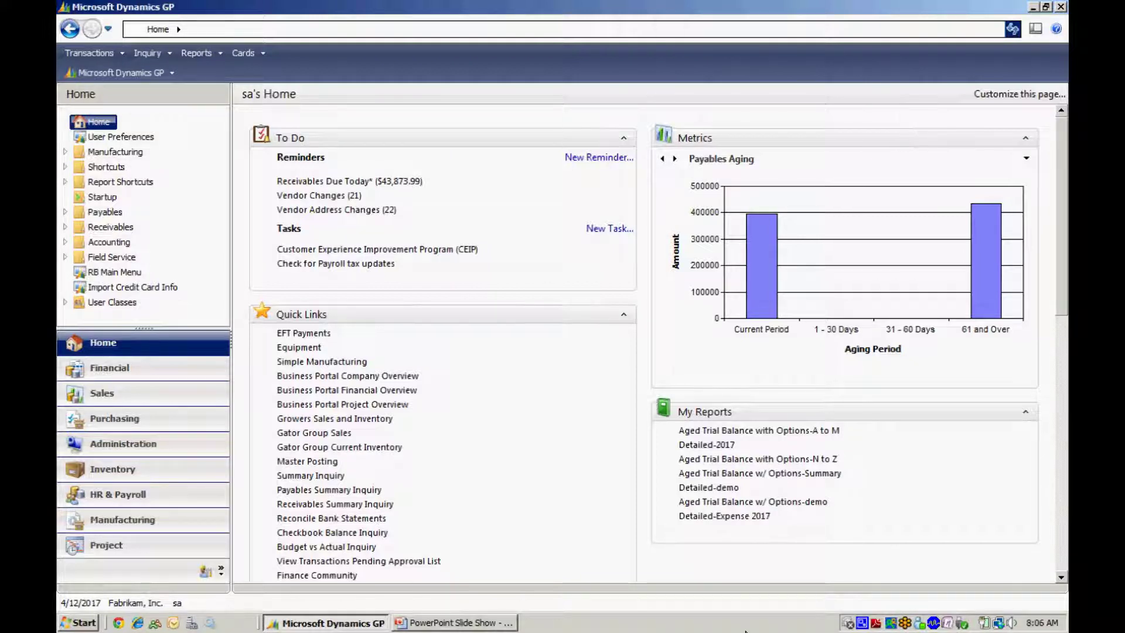
Step: Review the field layout of the PAYABLES EFT file format in the Financial EFT file format card
click(195, 369)
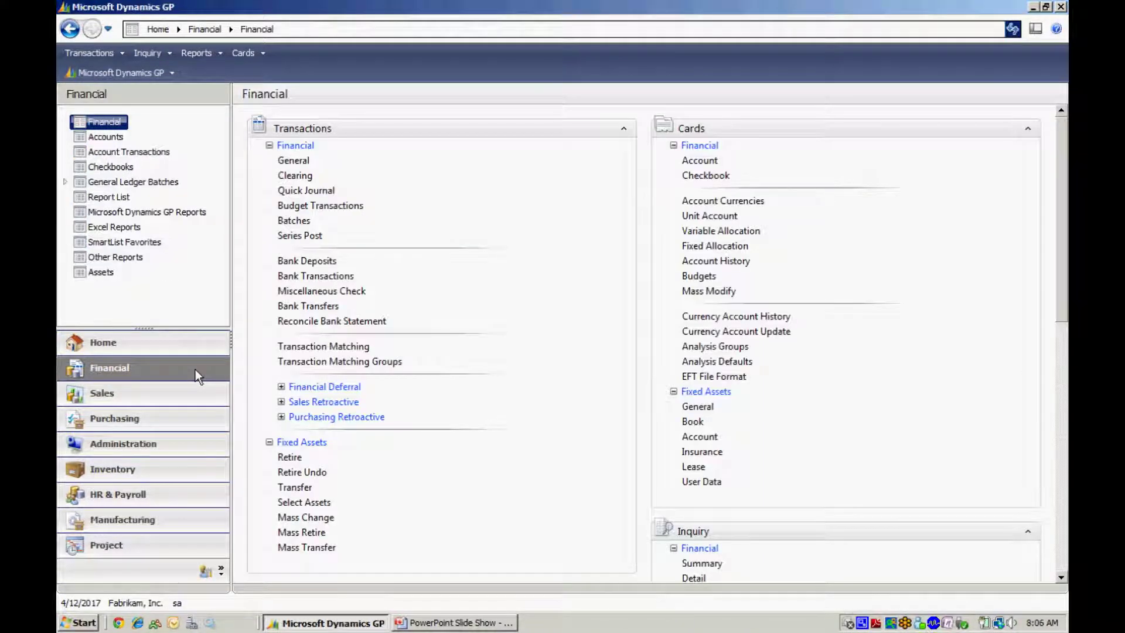
click(709, 376)
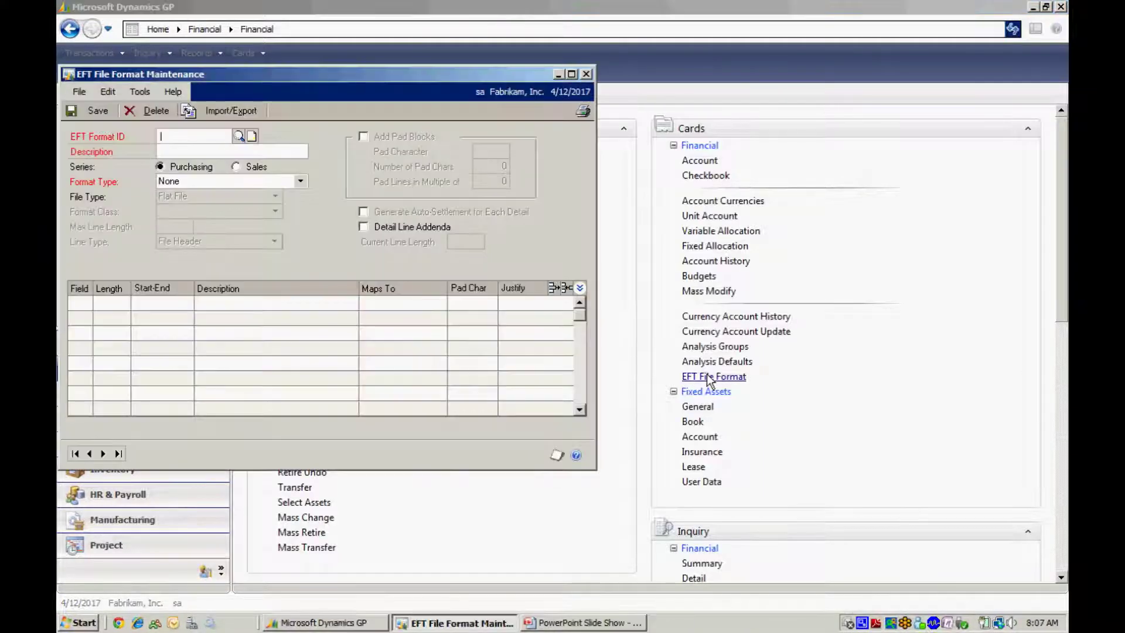
click(238, 135)
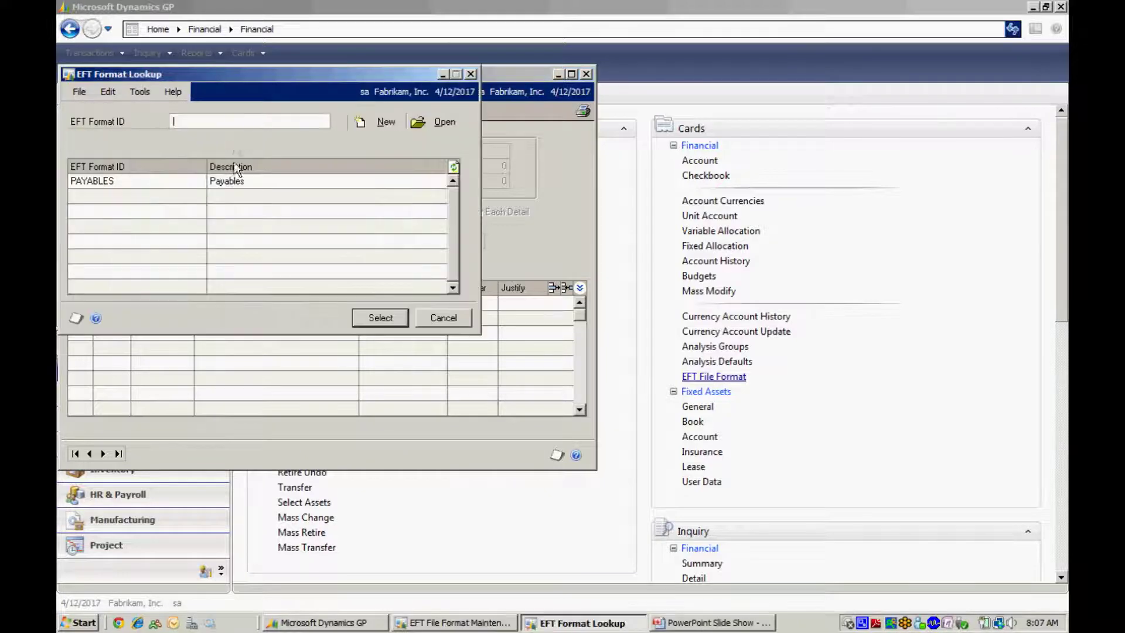
double_click(238, 183)
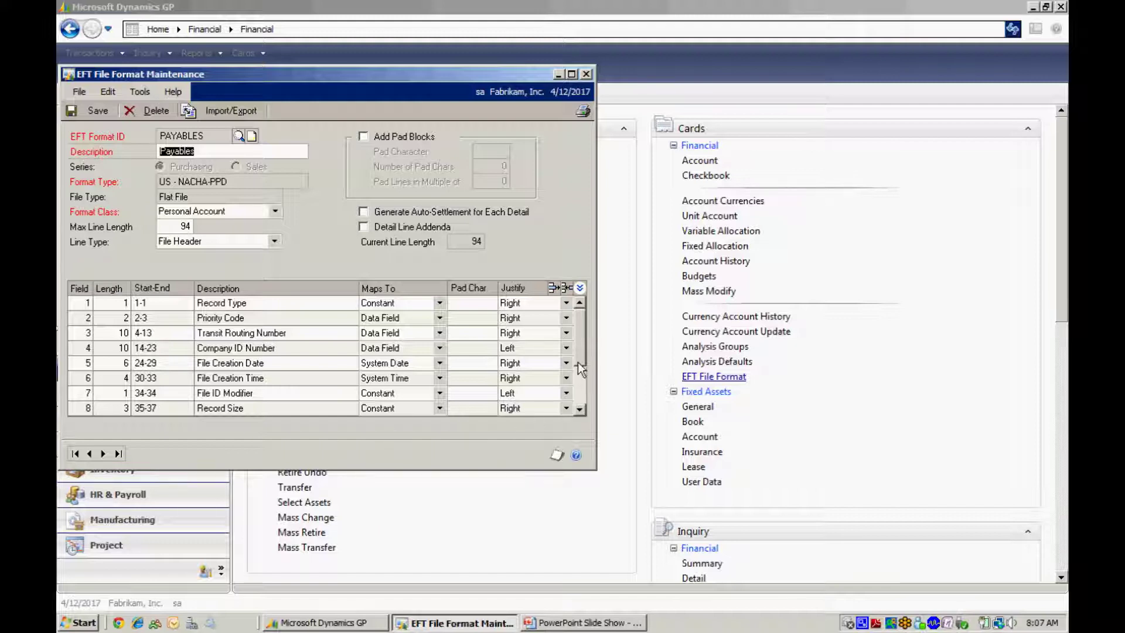
click(580, 410)
click(580, 410)
click(580, 410)
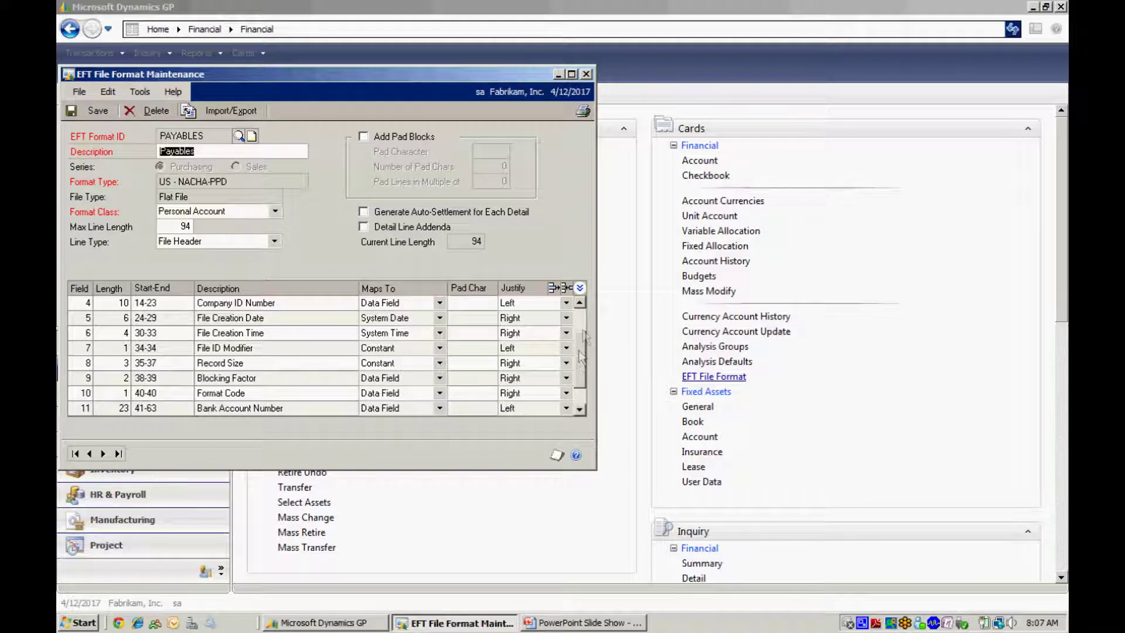
click(586, 74)
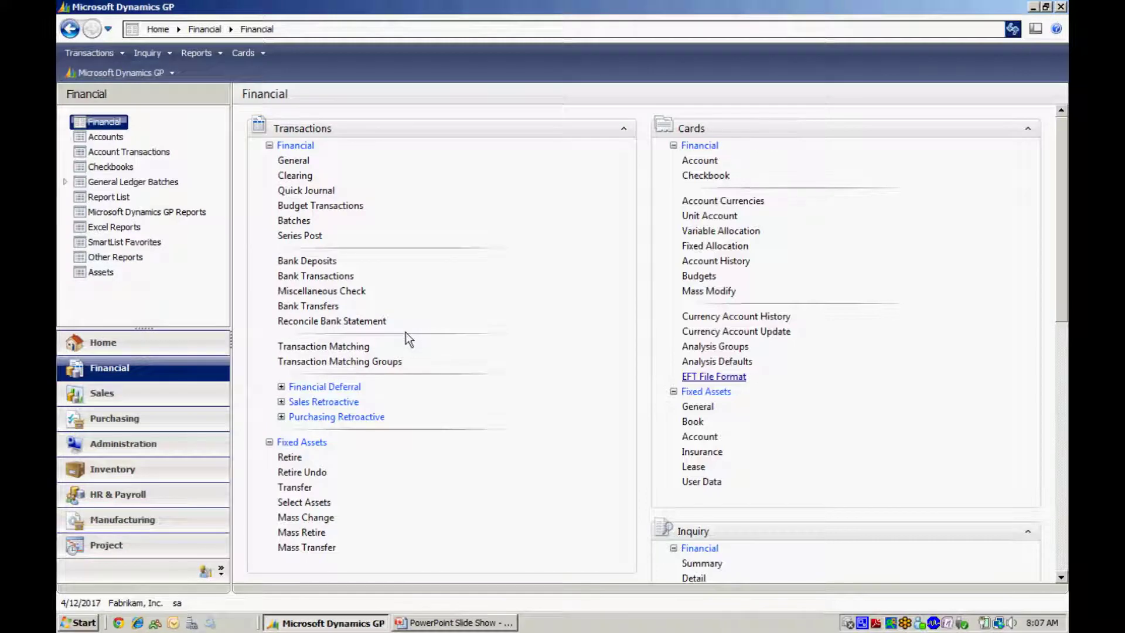
Step: Review the EFT bank setup and payables options of the FIRST BANK checkbook
click(711, 176)
click(81, 443)
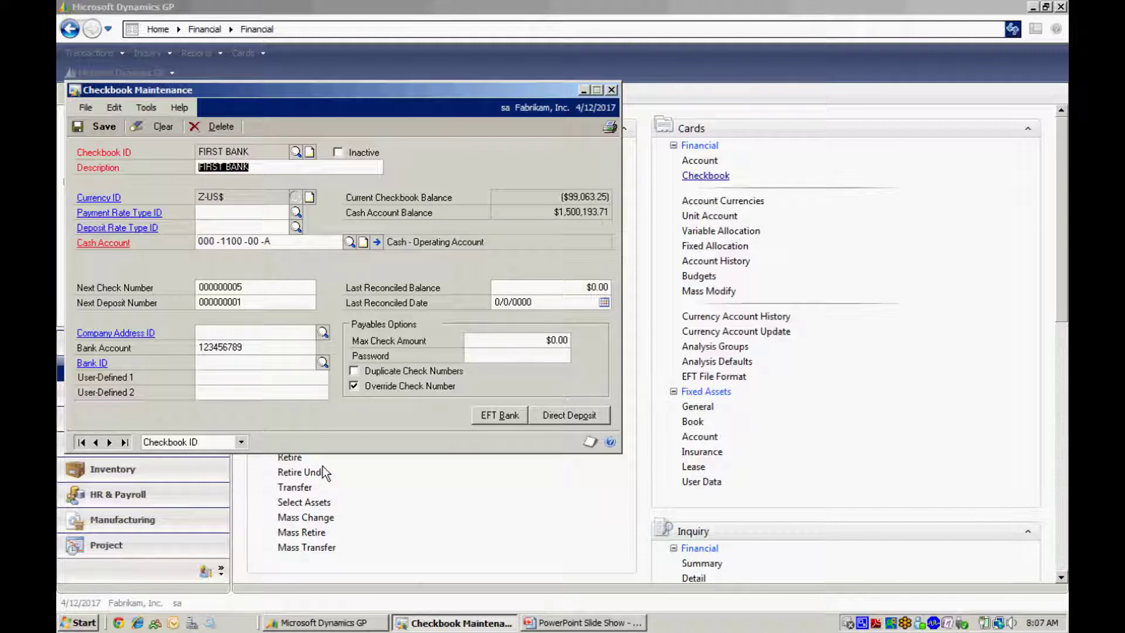
click(495, 416)
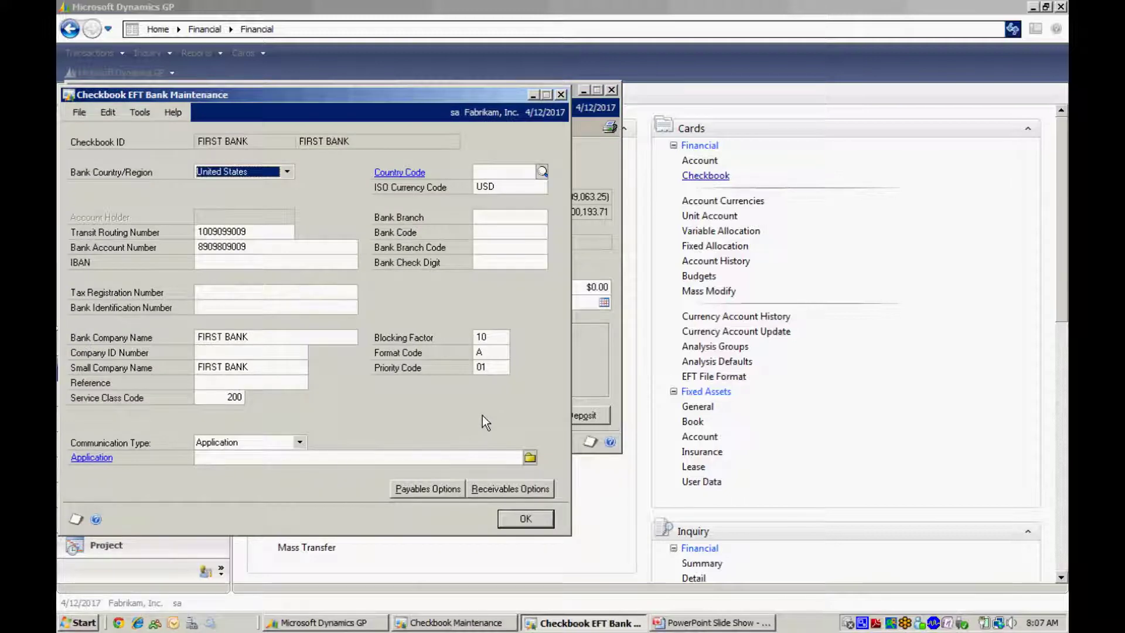
click(440, 490)
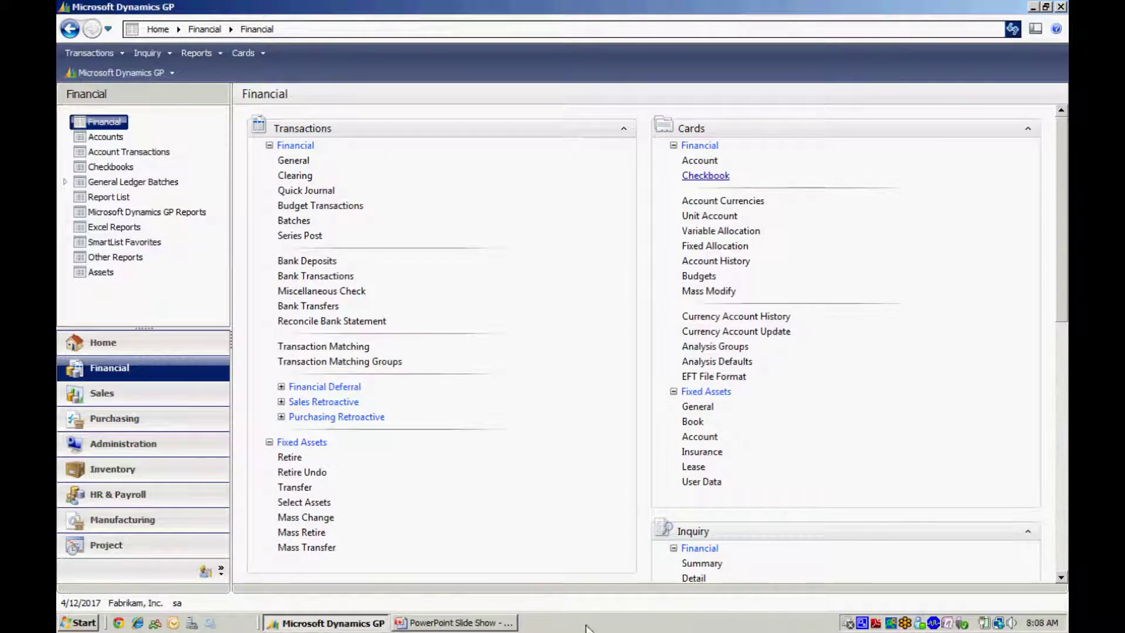
Step: Review the EFT bank details of the remit-to address for vendor A Travel Company
click(121, 417)
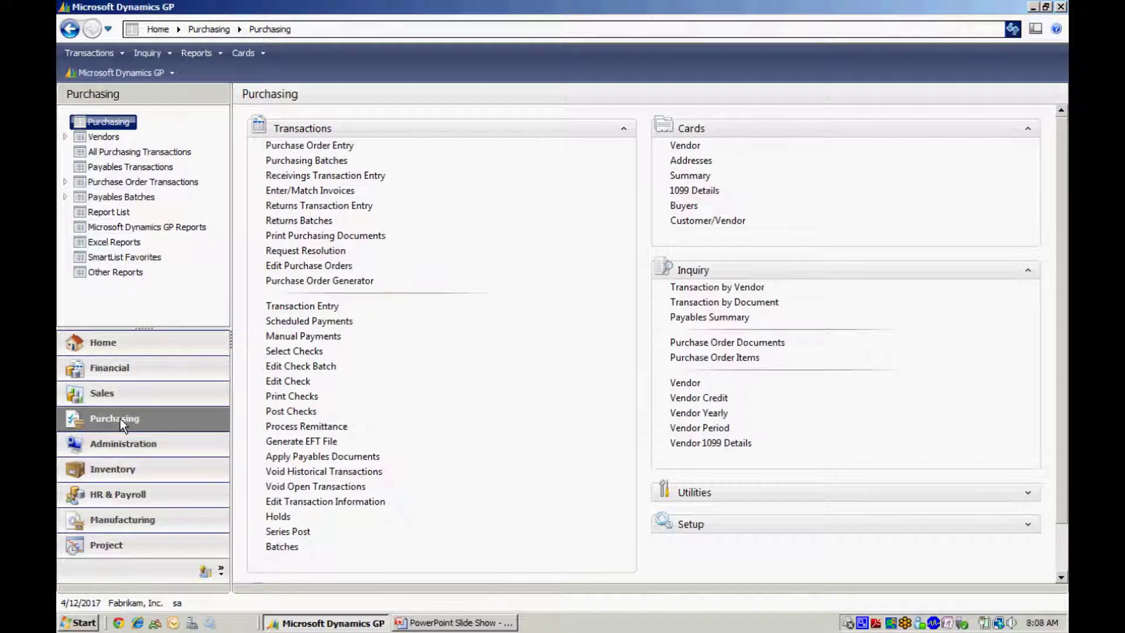
click(683, 145)
click(88, 506)
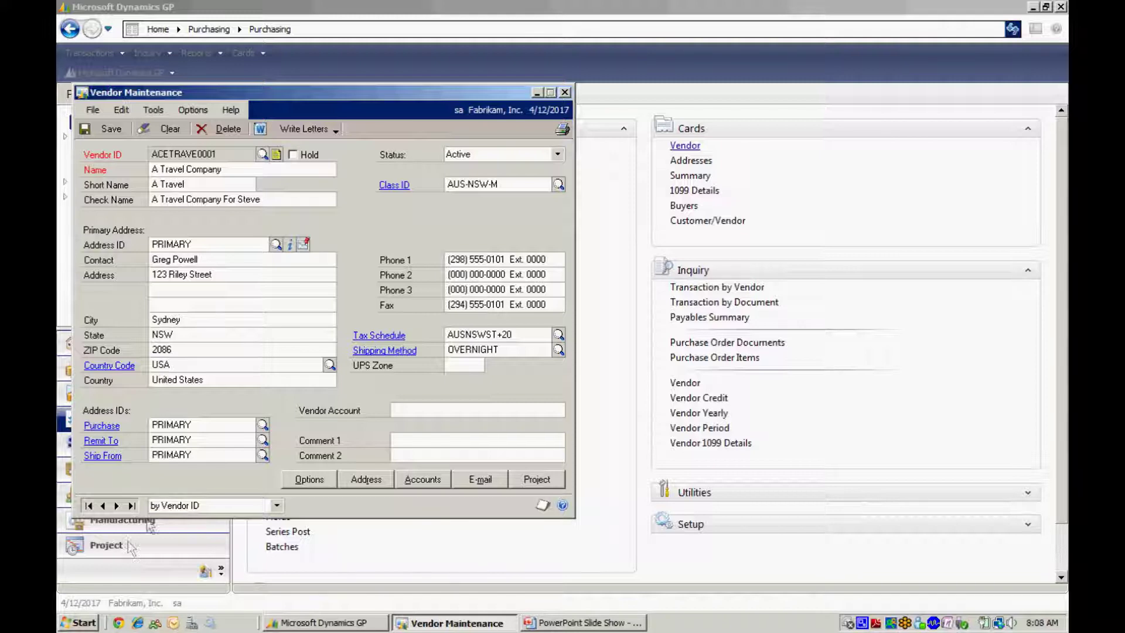
click(104, 441)
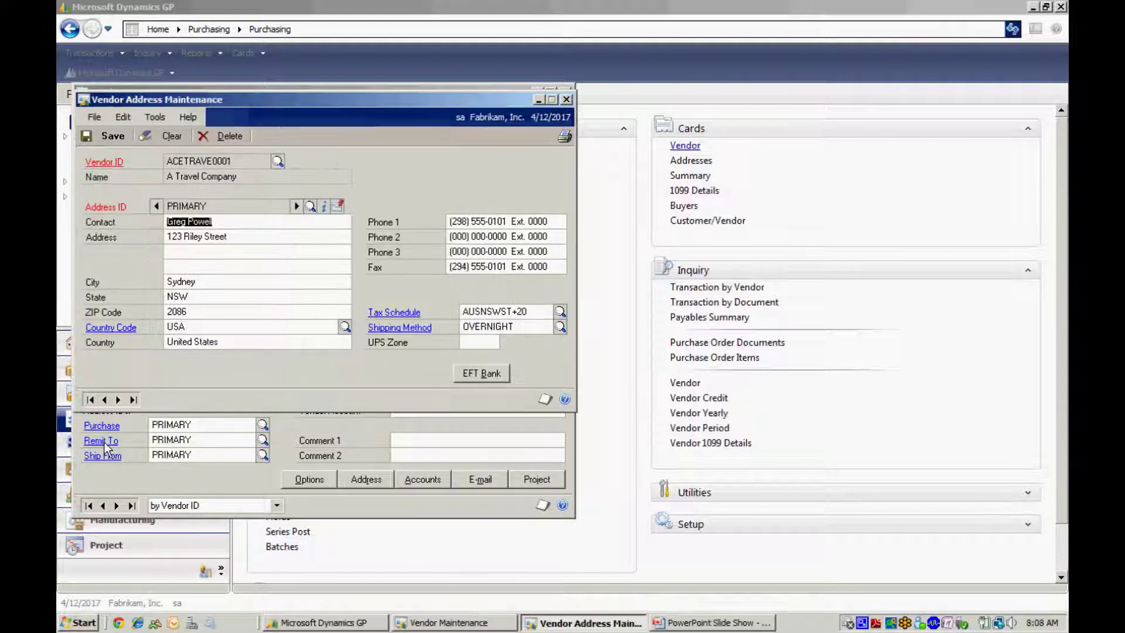
click(481, 373)
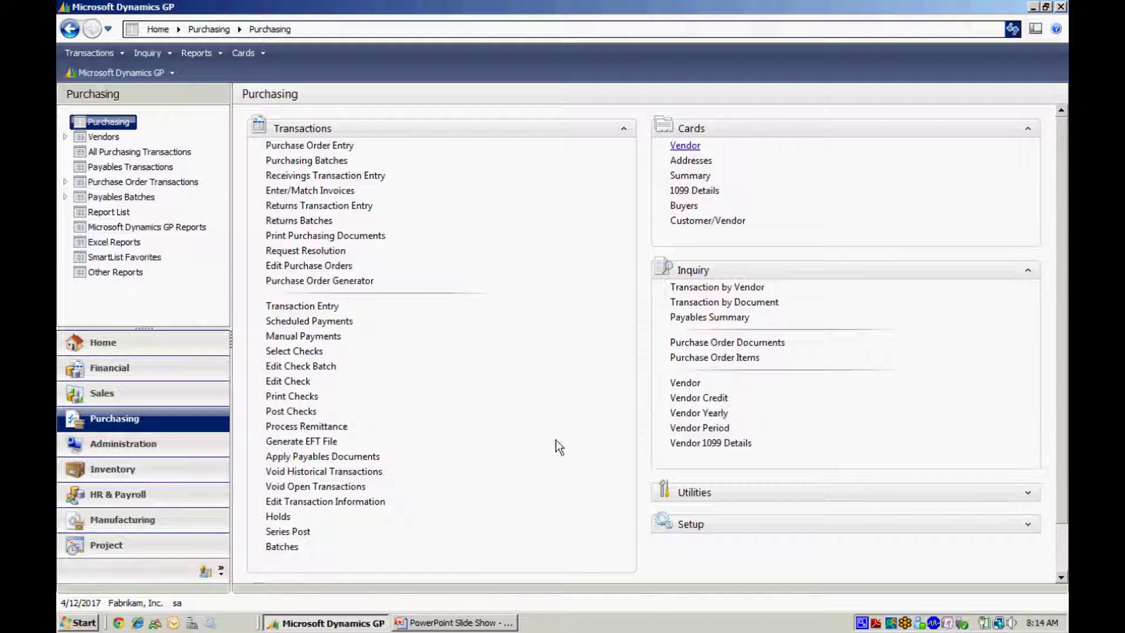
Step: Add payables check batch EFT20 with EFT as the payment method and FIRST BANK as the checkbook, and save it
click(303, 367)
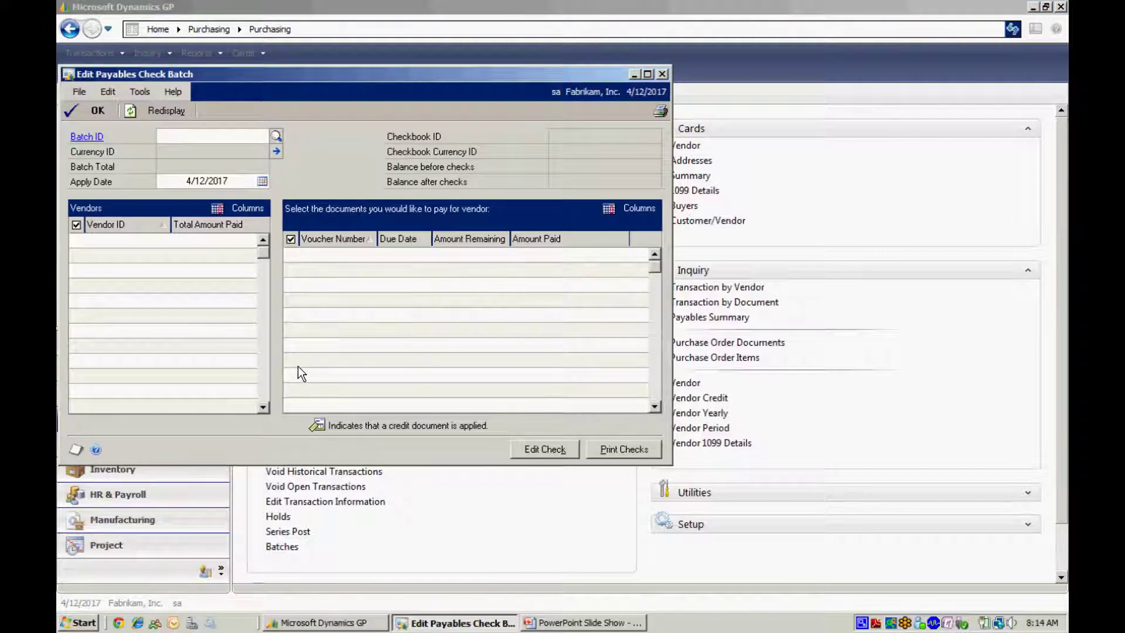
text(EFT20)
key(Tab)
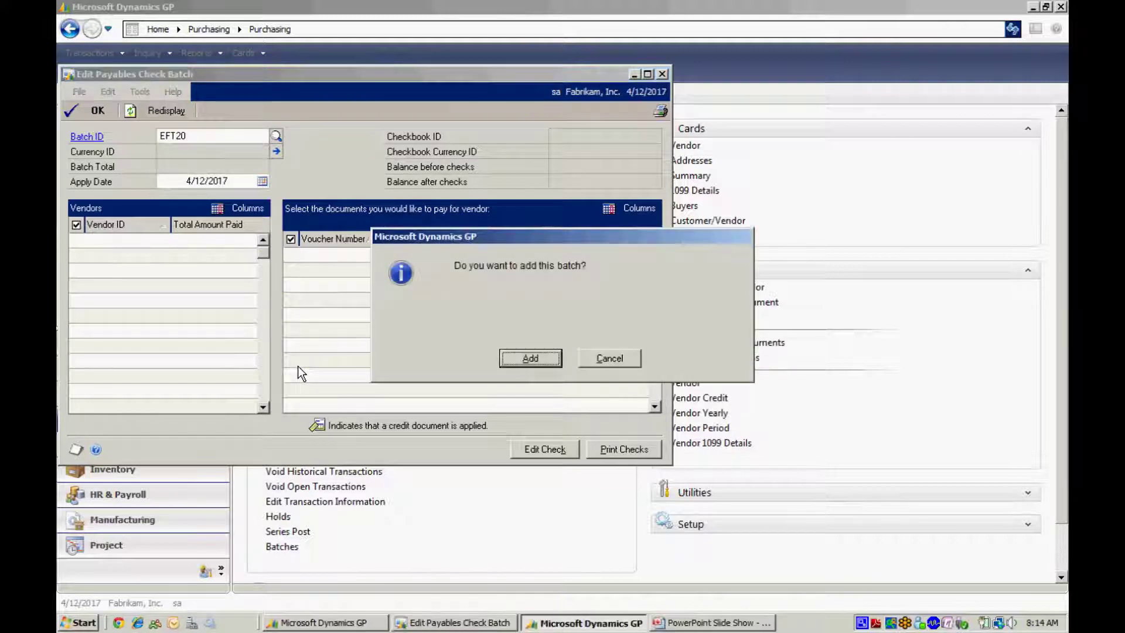
key(Return)
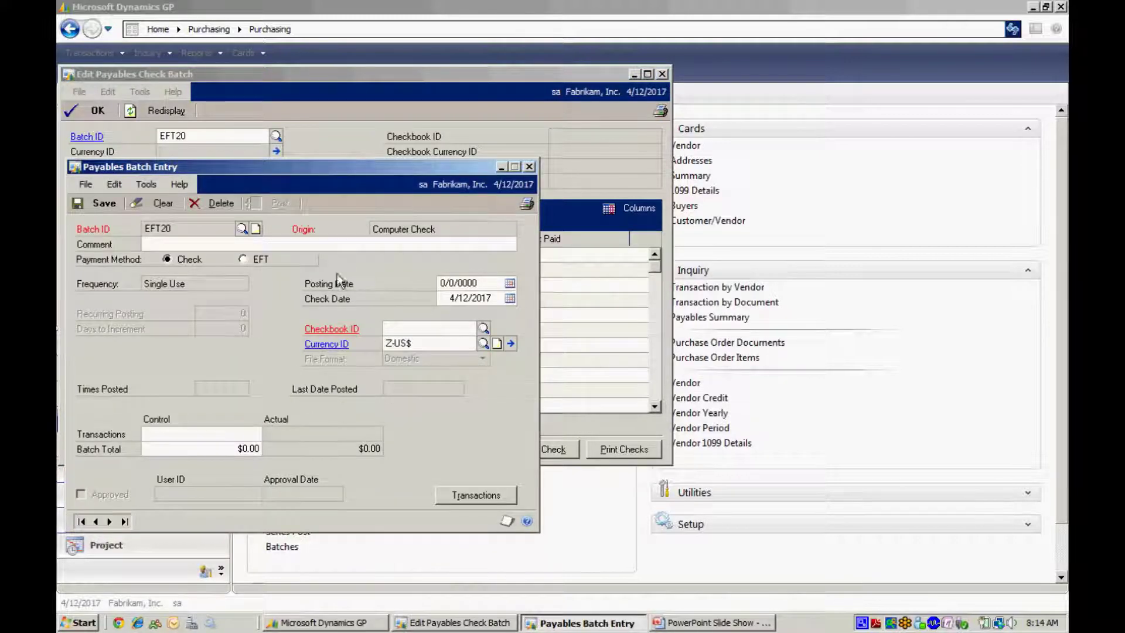
click(242, 258)
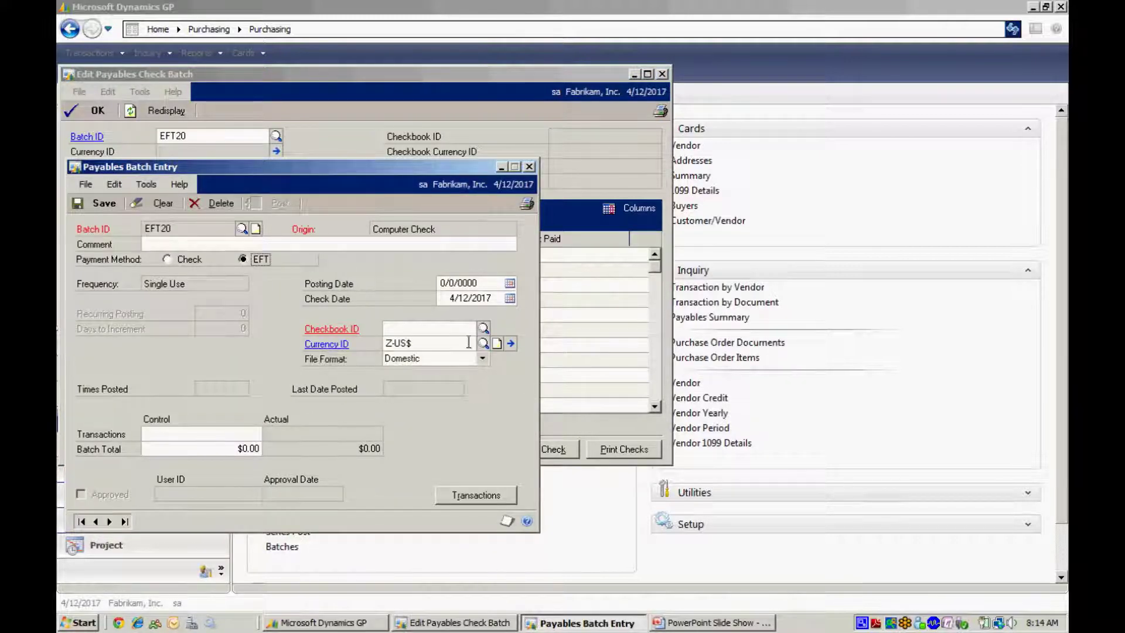
click(483, 328)
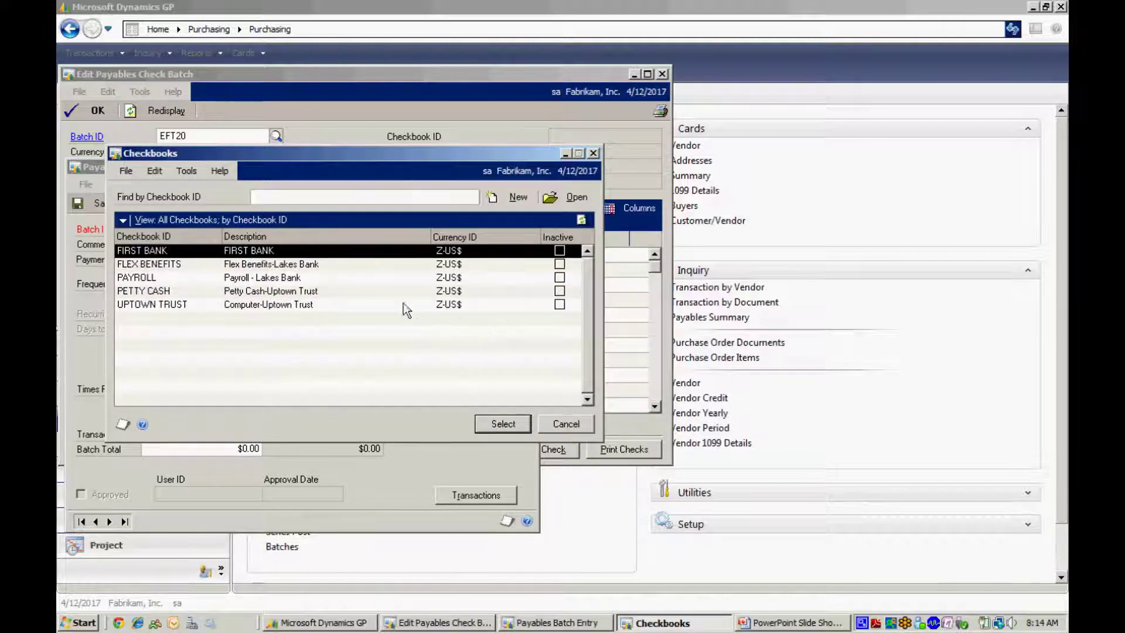
click(503, 423)
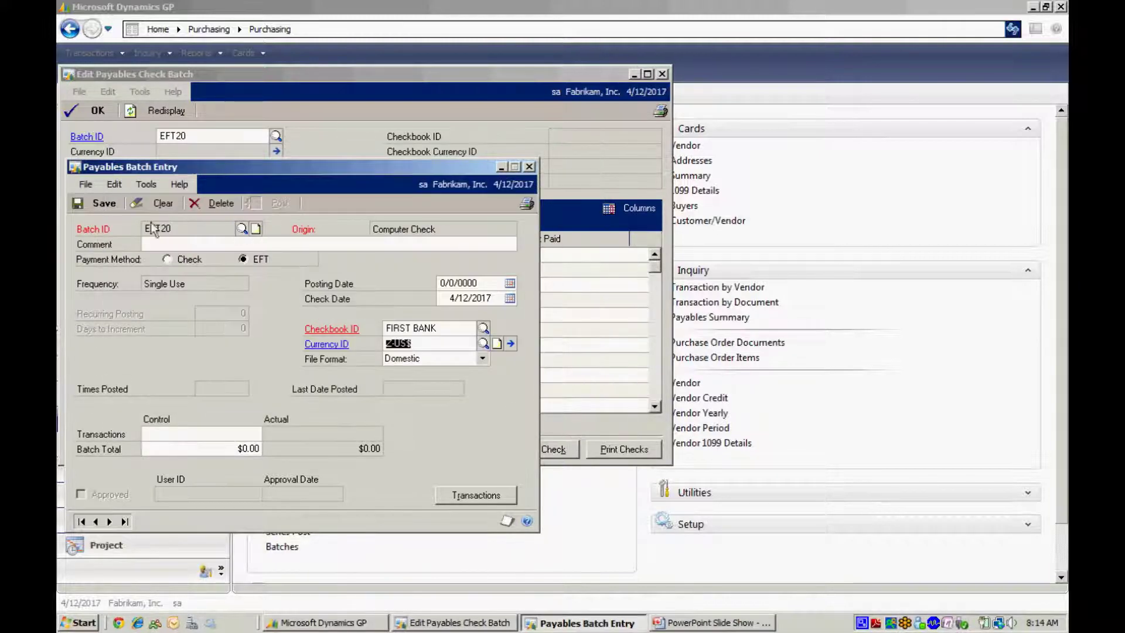
click(101, 203)
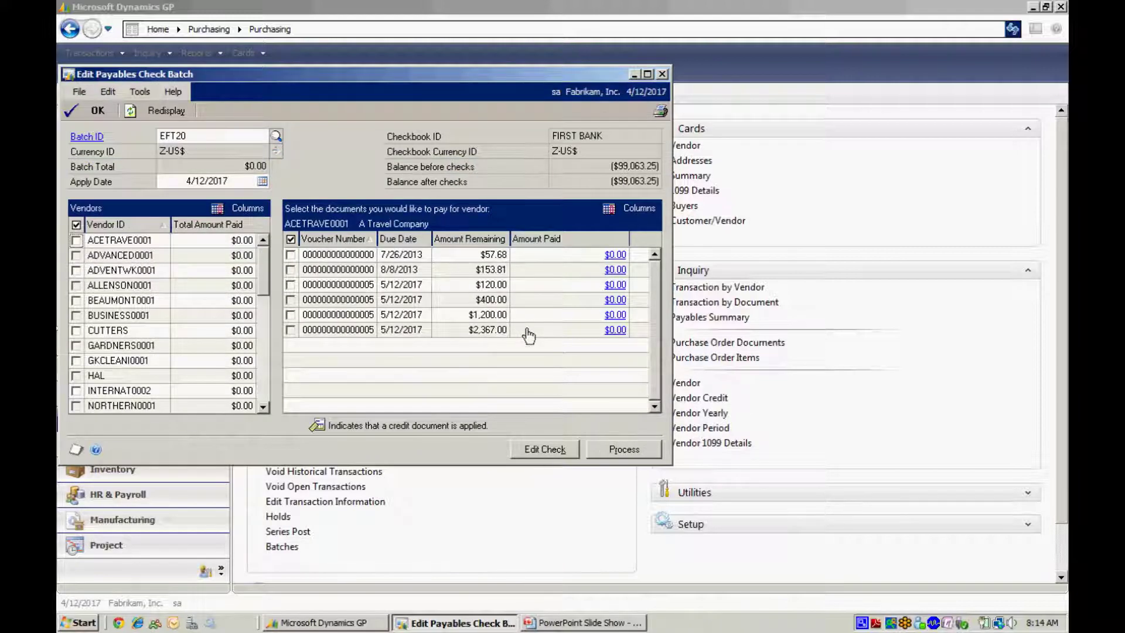
Step: Select vendors ACETRAVE0001, ADVANCED0001 and ADVENTWK0001 for payment in the EFT20 batch
click(76, 240)
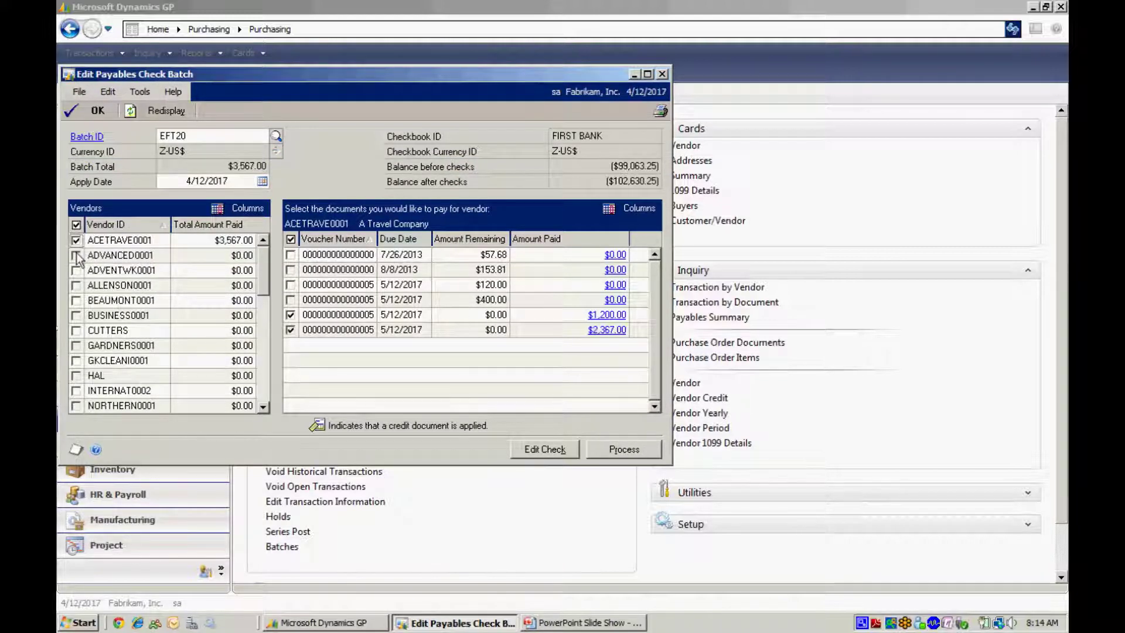
click(76, 255)
click(77, 270)
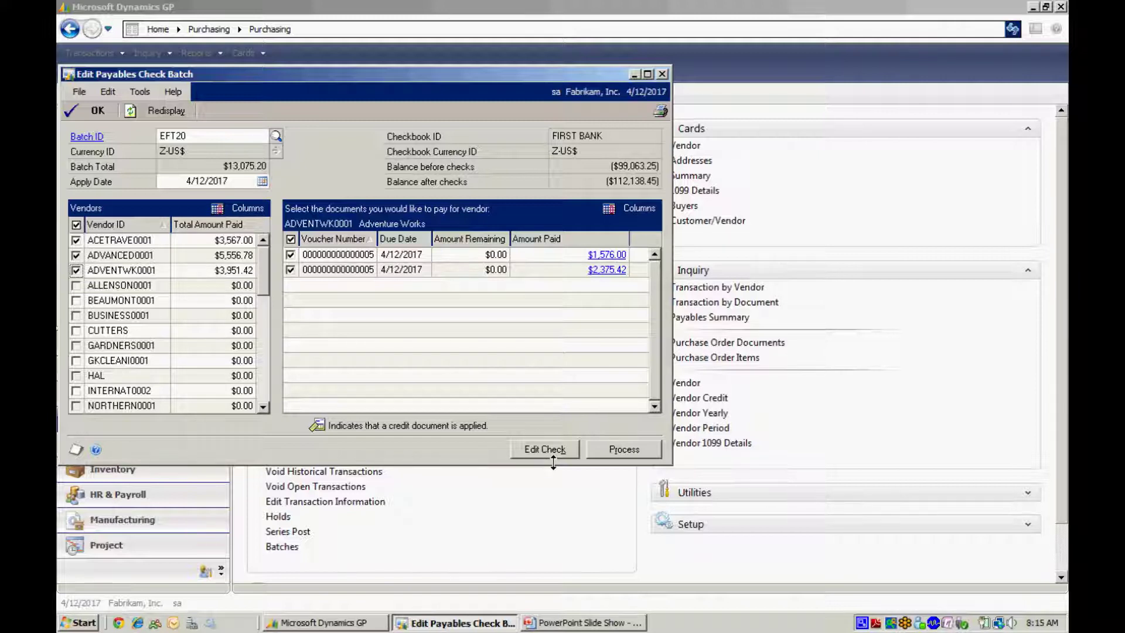
Step: Process the EFT20 batch payments with a GL posting date of 5/23/2018
click(621, 449)
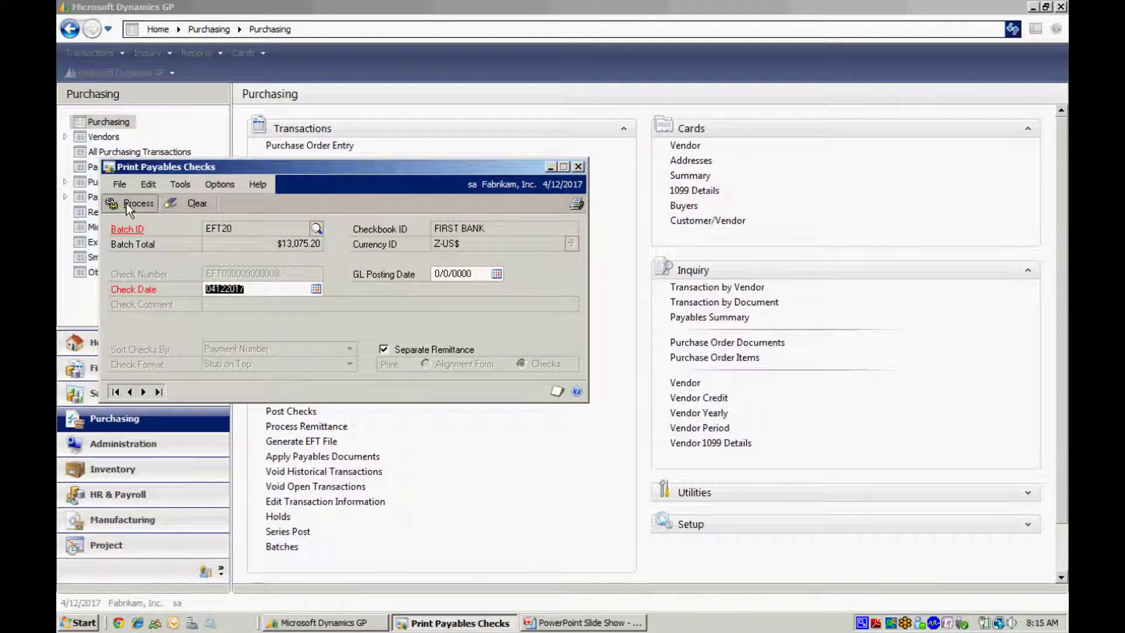
click(449, 271)
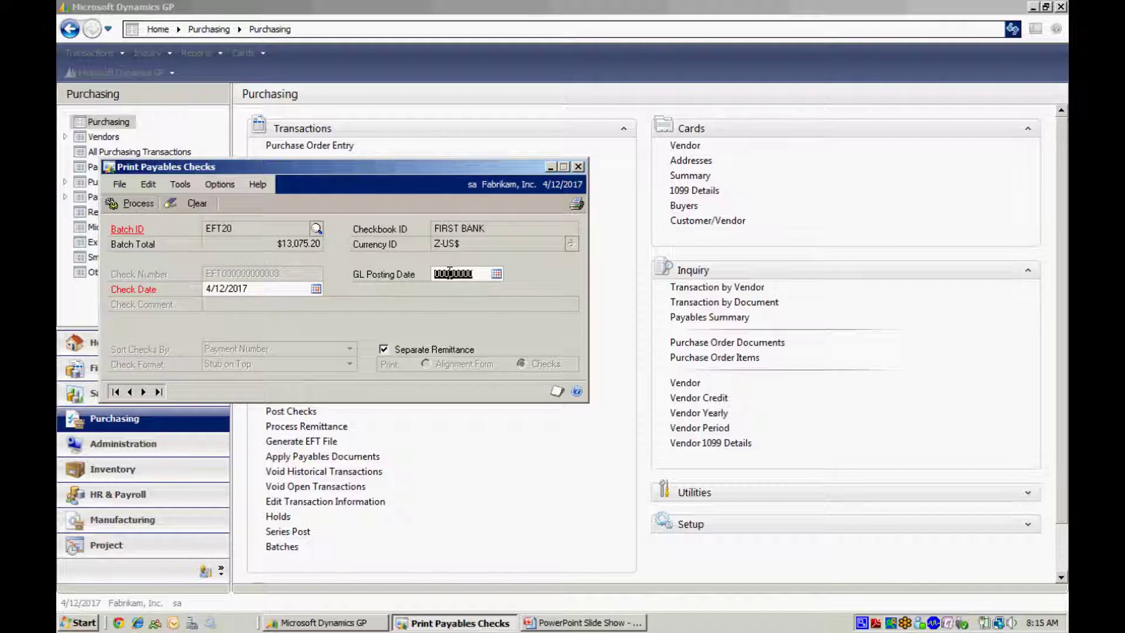
text(5/23/2018)
key(Tab)
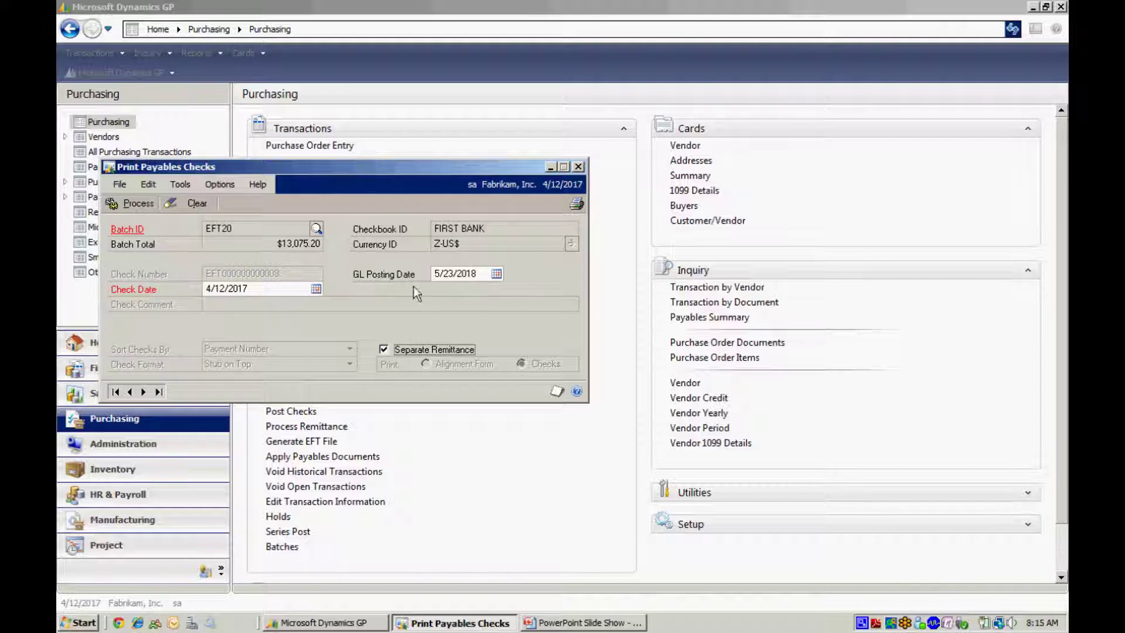
click(124, 203)
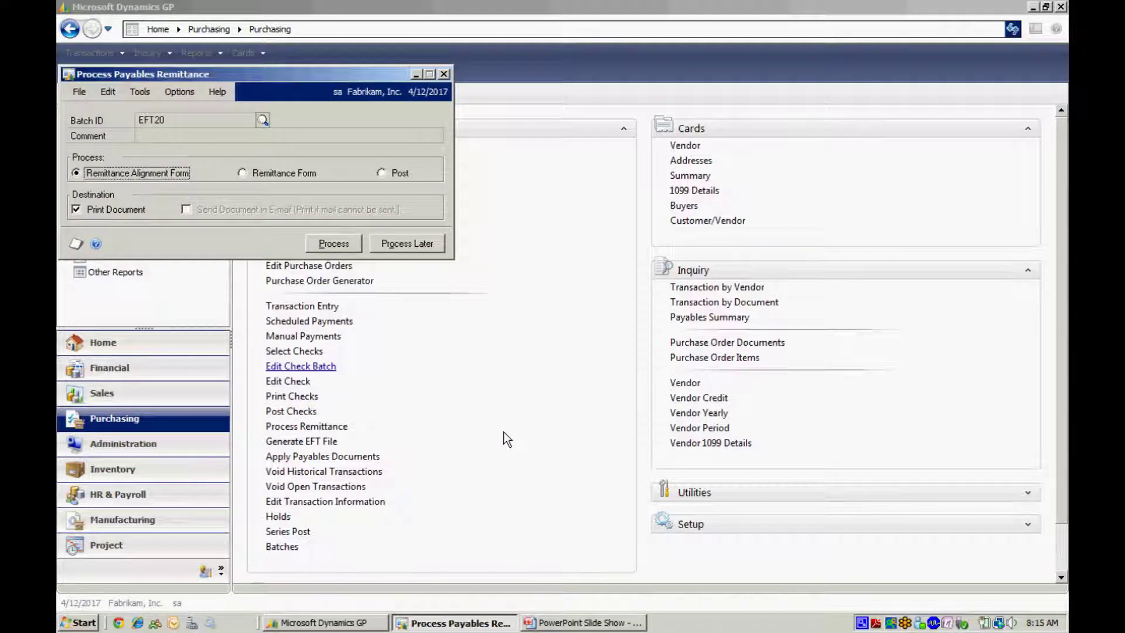
Step: Process the EFT20 remittance forms with both print and e-mail delivery, using the Outlook profile and sending the reports to screen
click(242, 172)
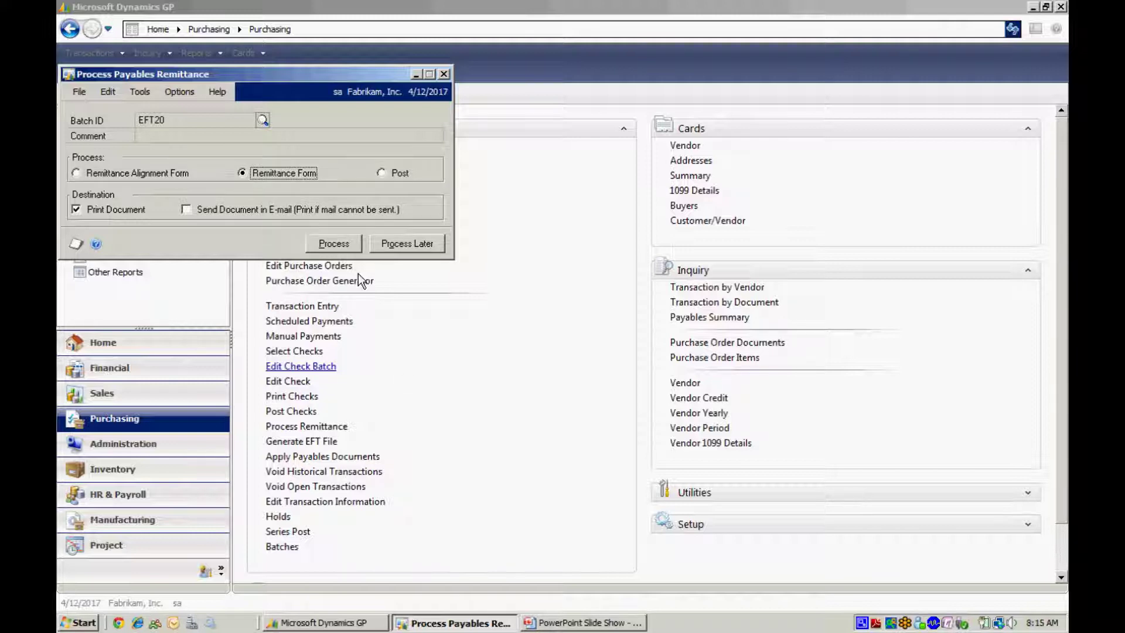
click(187, 209)
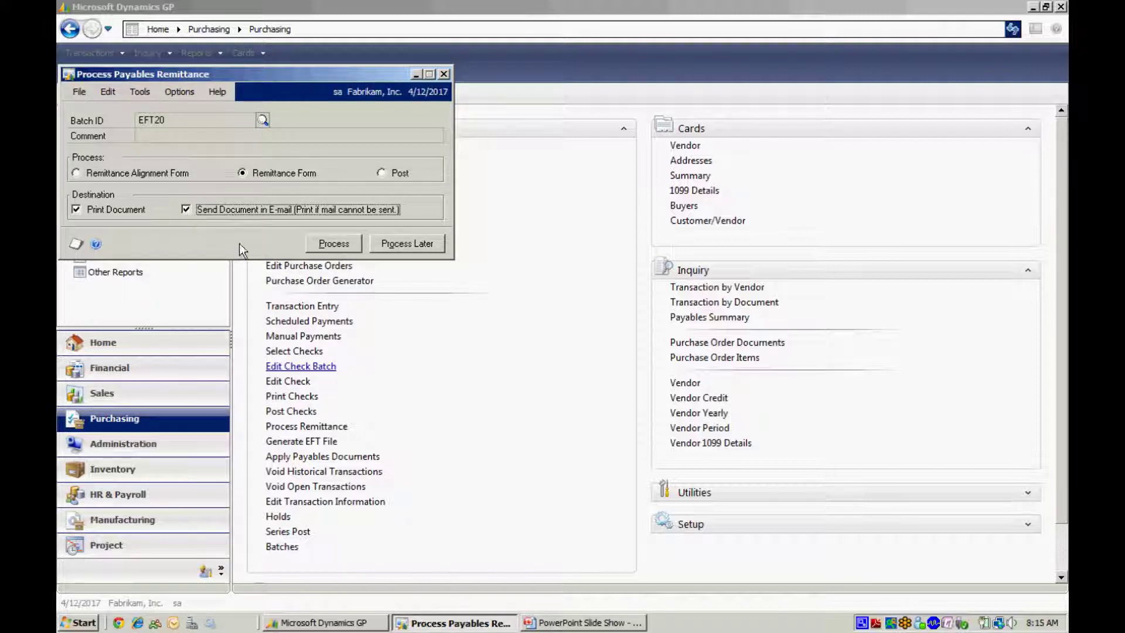
click(332, 243)
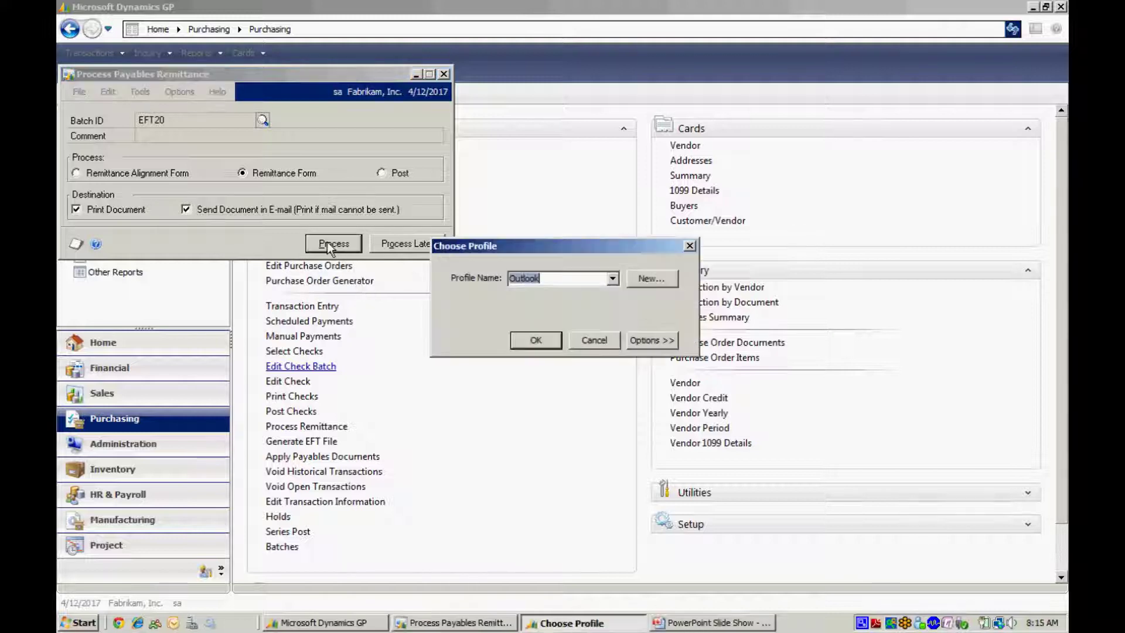
click(544, 339)
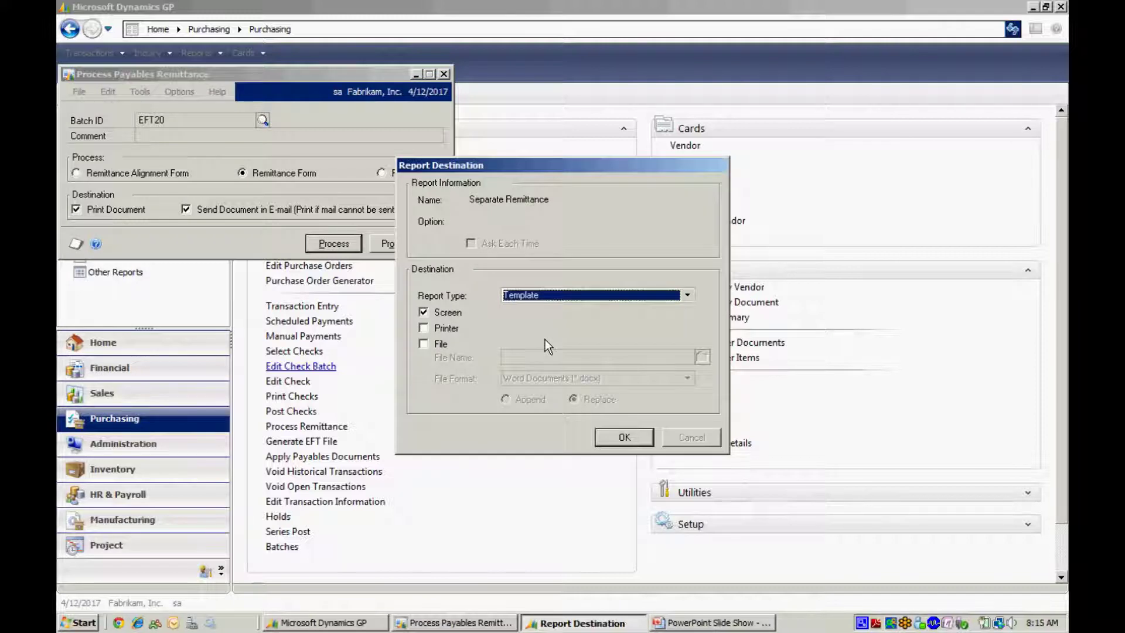
click(620, 440)
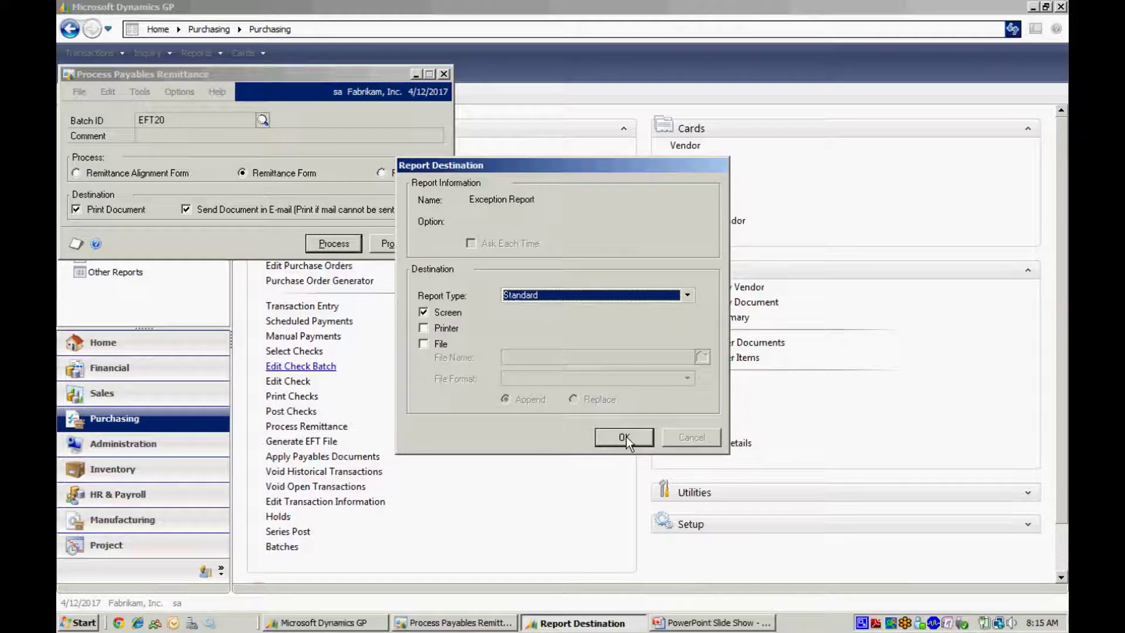
click(627, 437)
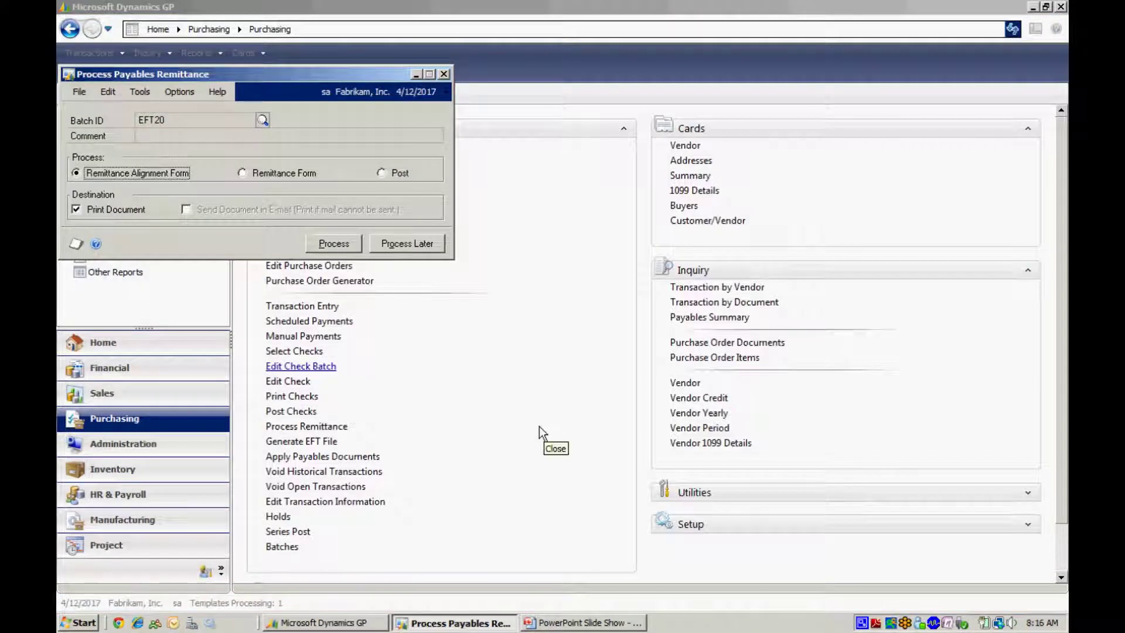
Step: Post the EFT20 batch from the remittance processing window and close the resulting e-mail exception report
click(383, 171)
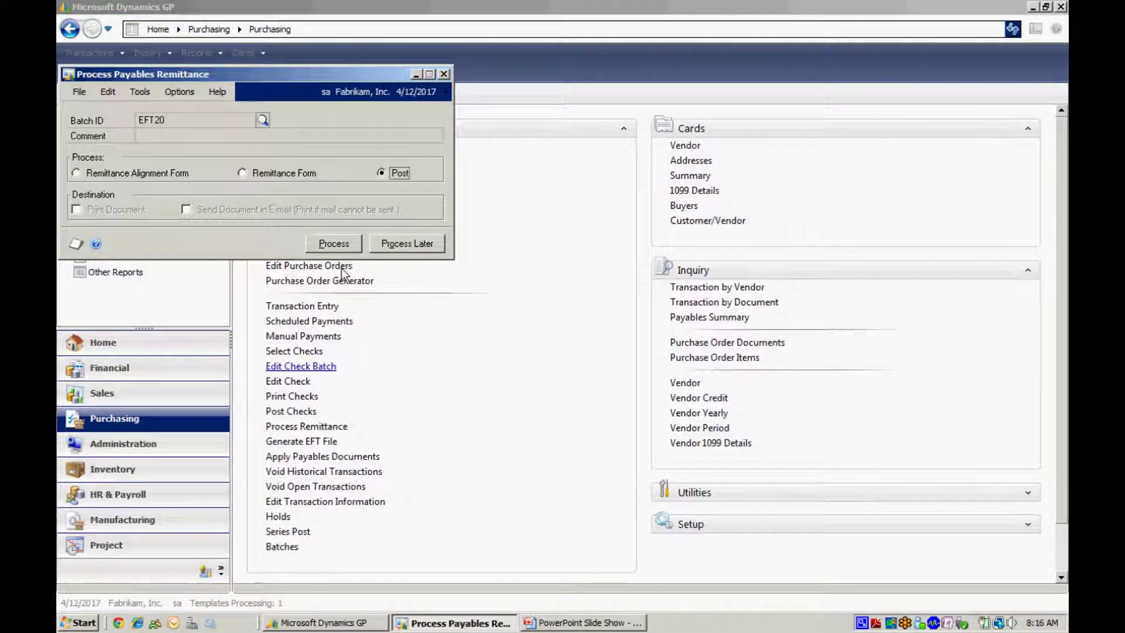
click(332, 243)
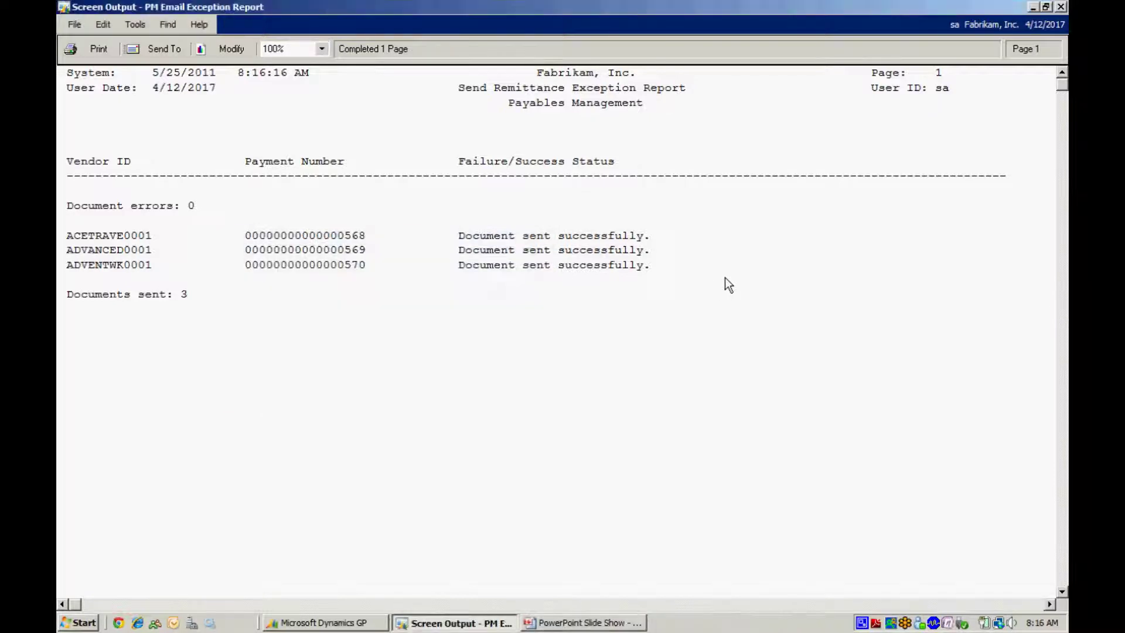
click(1060, 7)
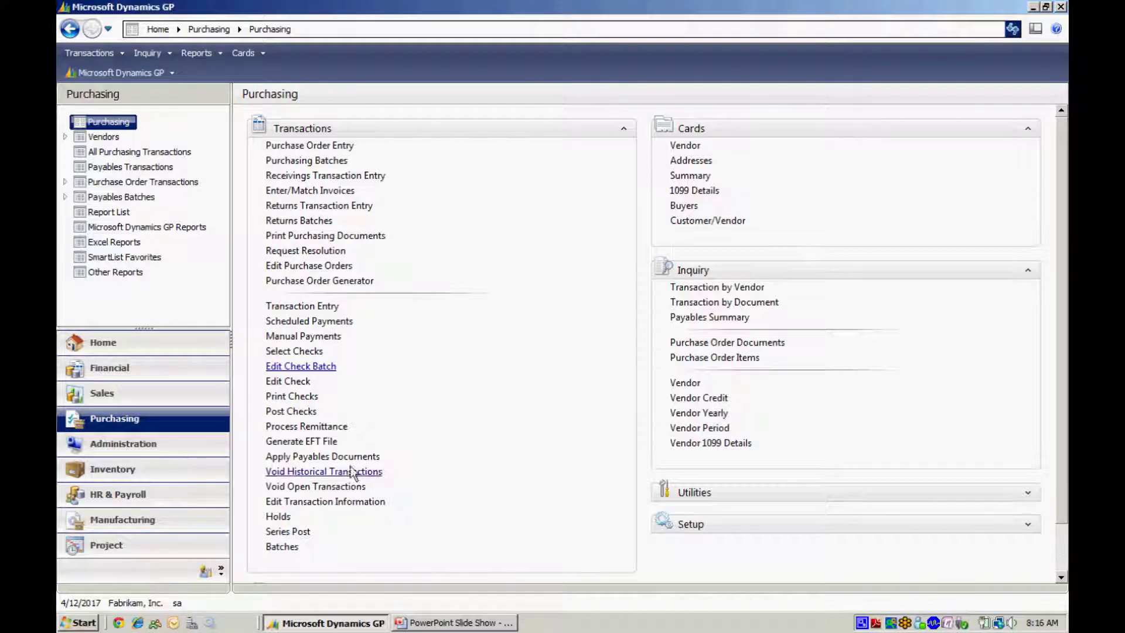
Step: Generate the purchasing EFT file for batch EFT20 from the FIRST BANK checkbook and close the Generate EFT Files window
click(310, 442)
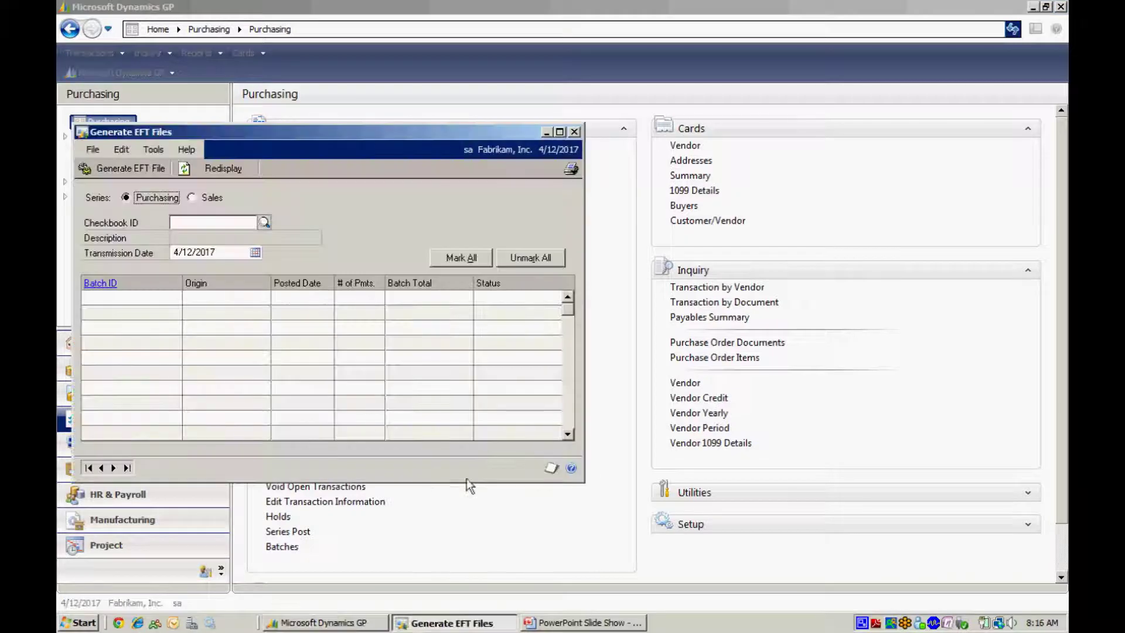
click(264, 222)
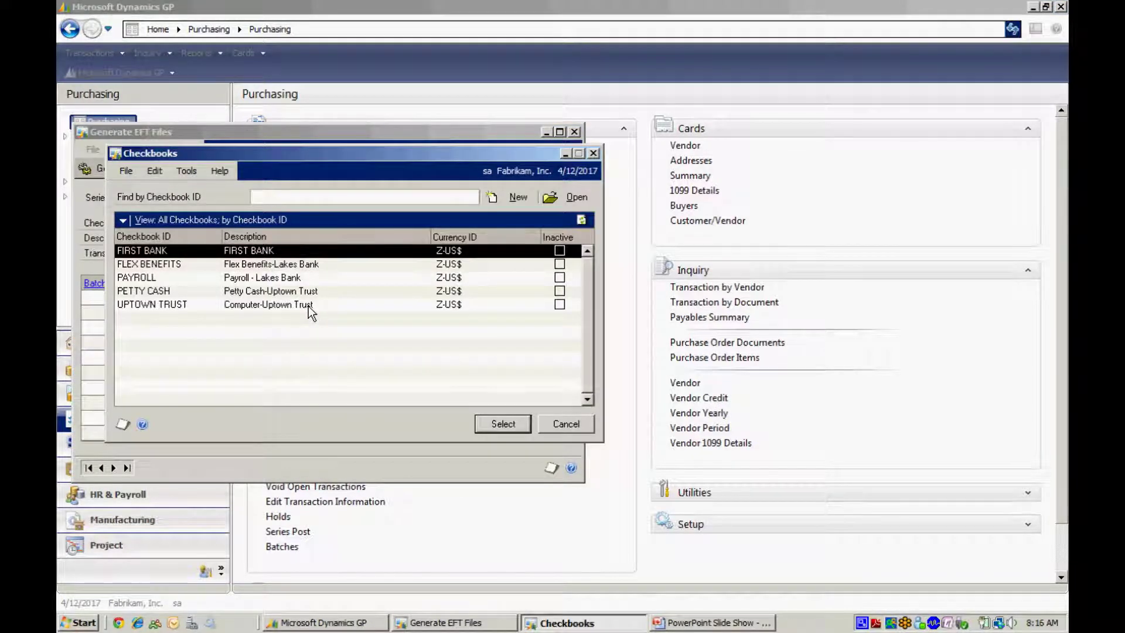
click(495, 421)
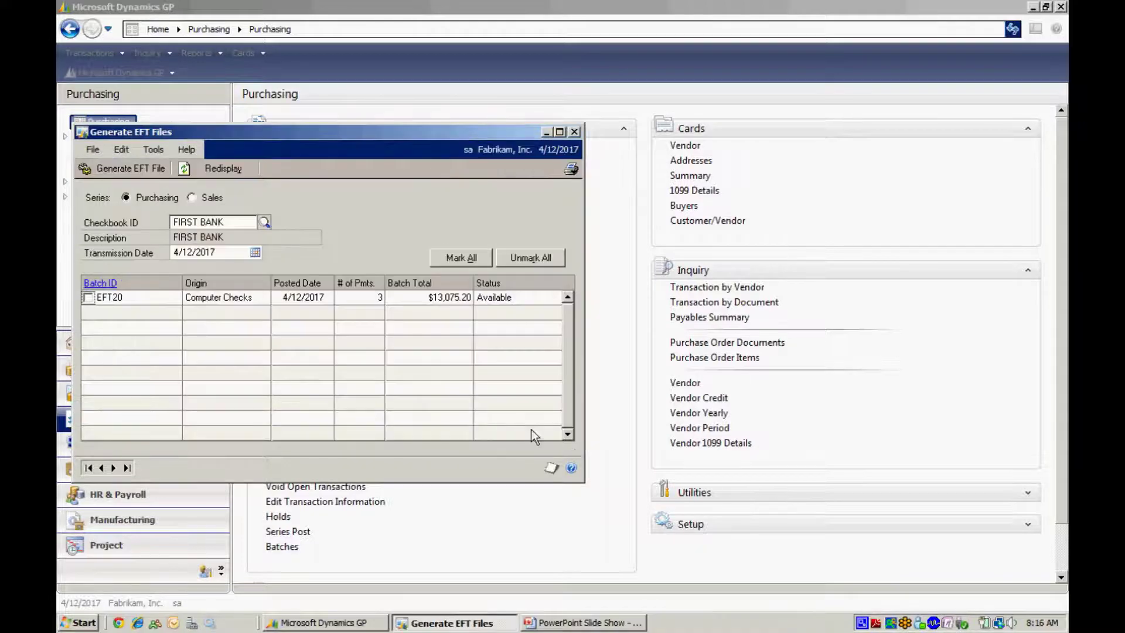
click(88, 298)
click(110, 166)
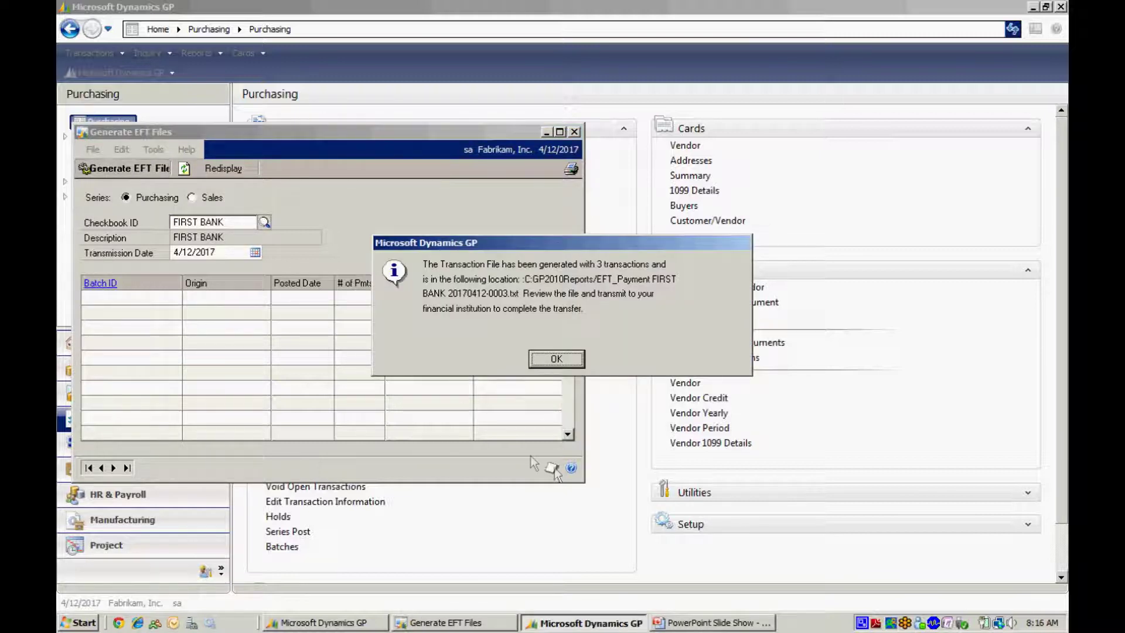
click(563, 361)
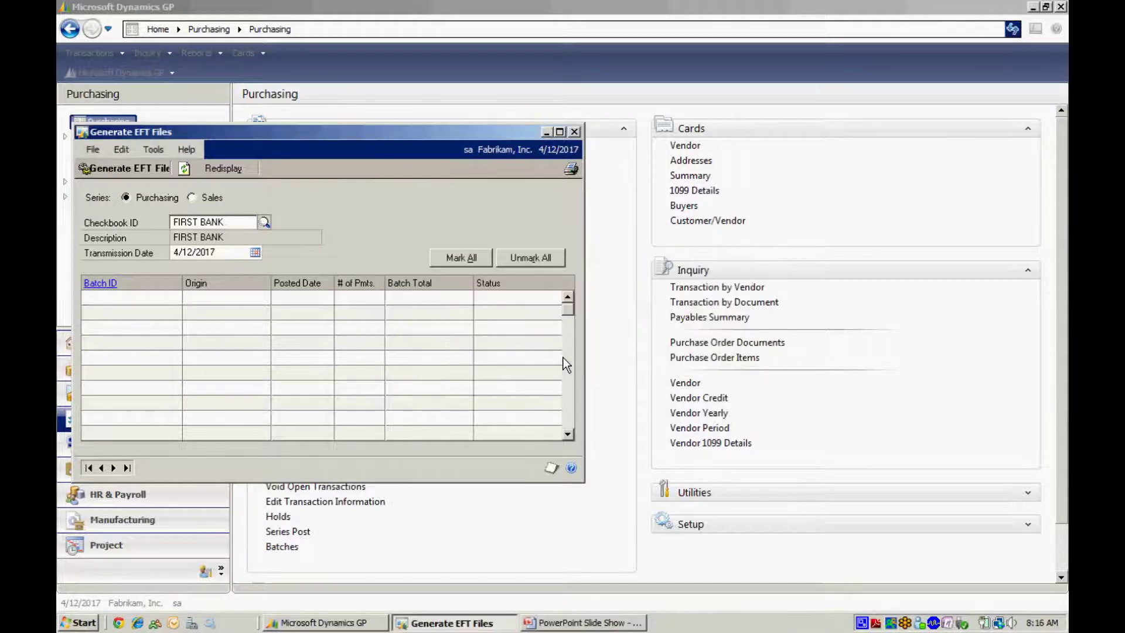
click(576, 133)
Step: Open the EFT Payments location from the home page, review EFT_Payment FIRST BANK 20170412-0003.txt in Notepad and close it
click(196, 351)
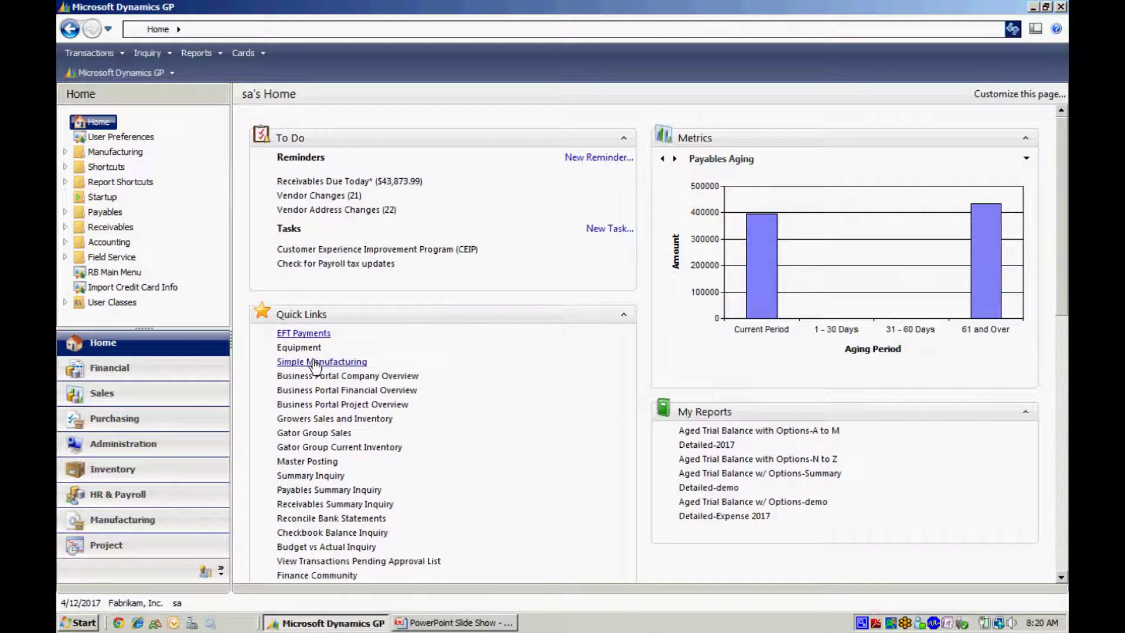
click(304, 333)
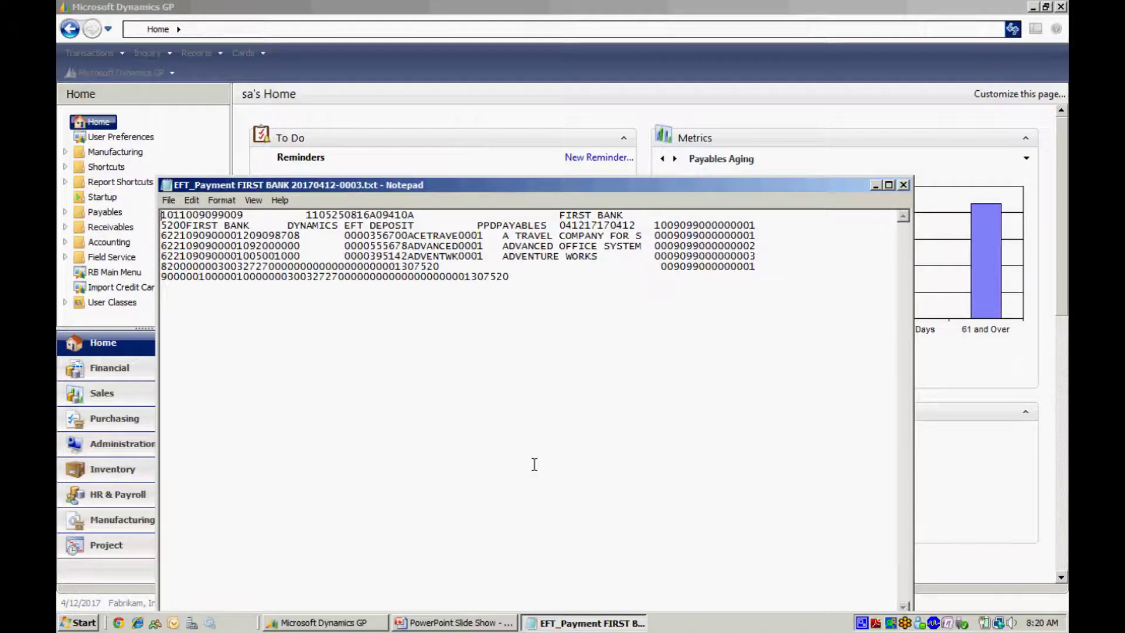
key(alt+F4)
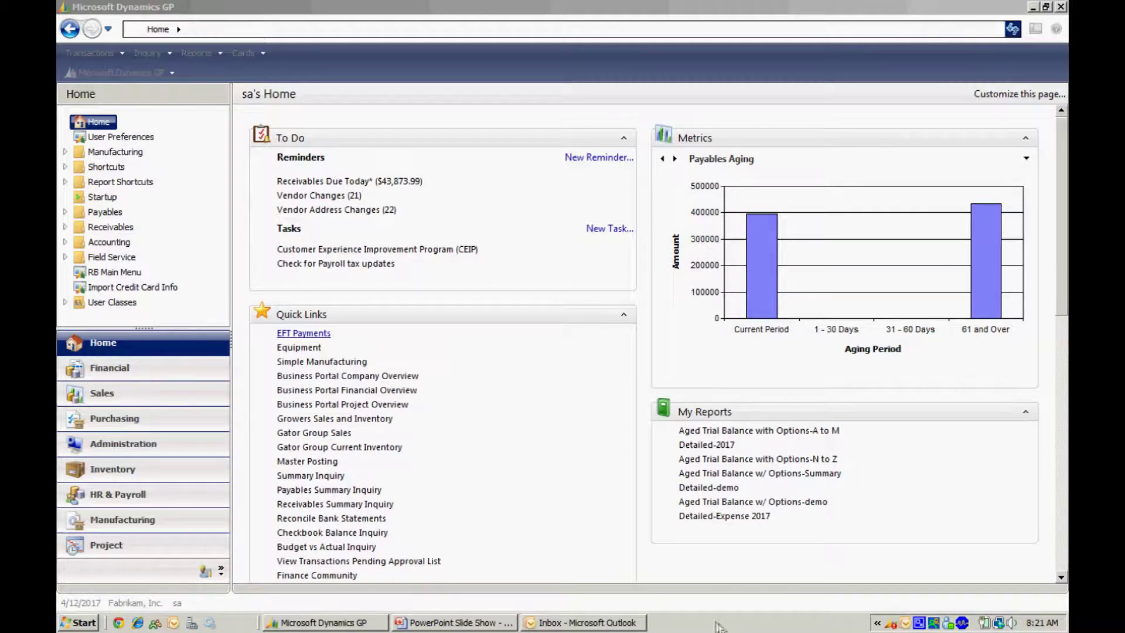
Step: Switch to Outlook and open the remittance PDF attached to the topmost Disbursement Details e-mail
click(578, 624)
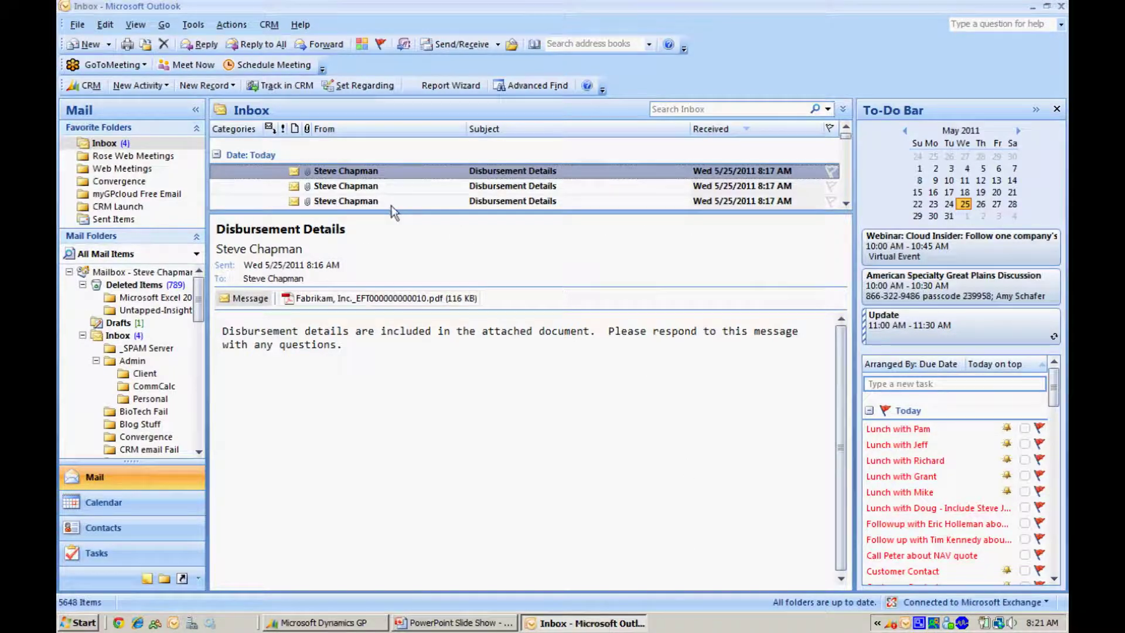
double_click(335, 298)
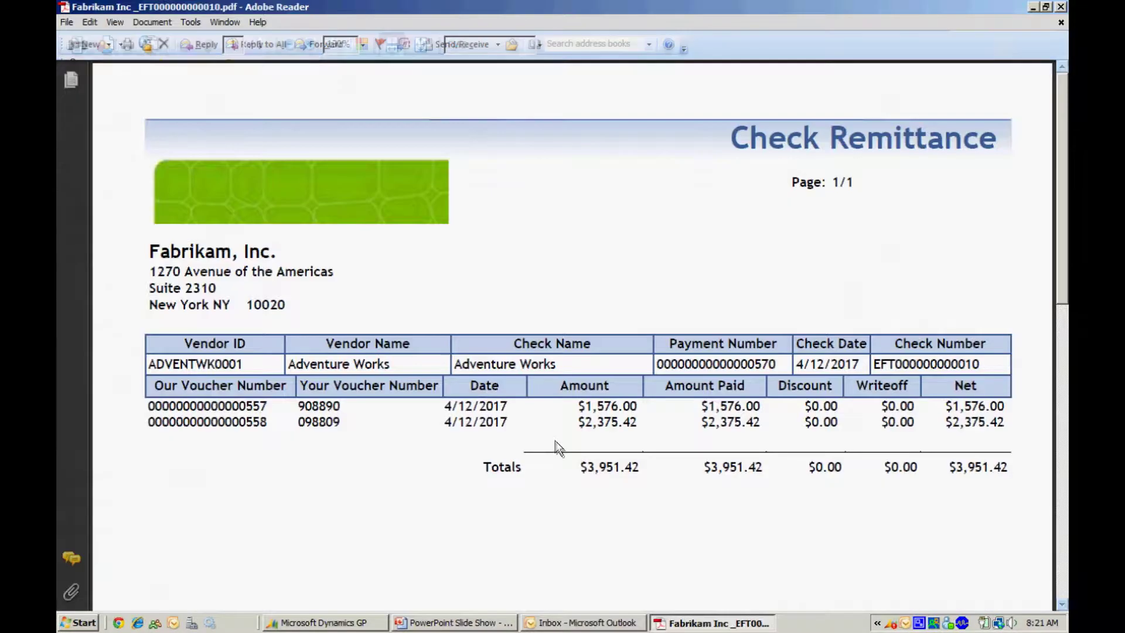